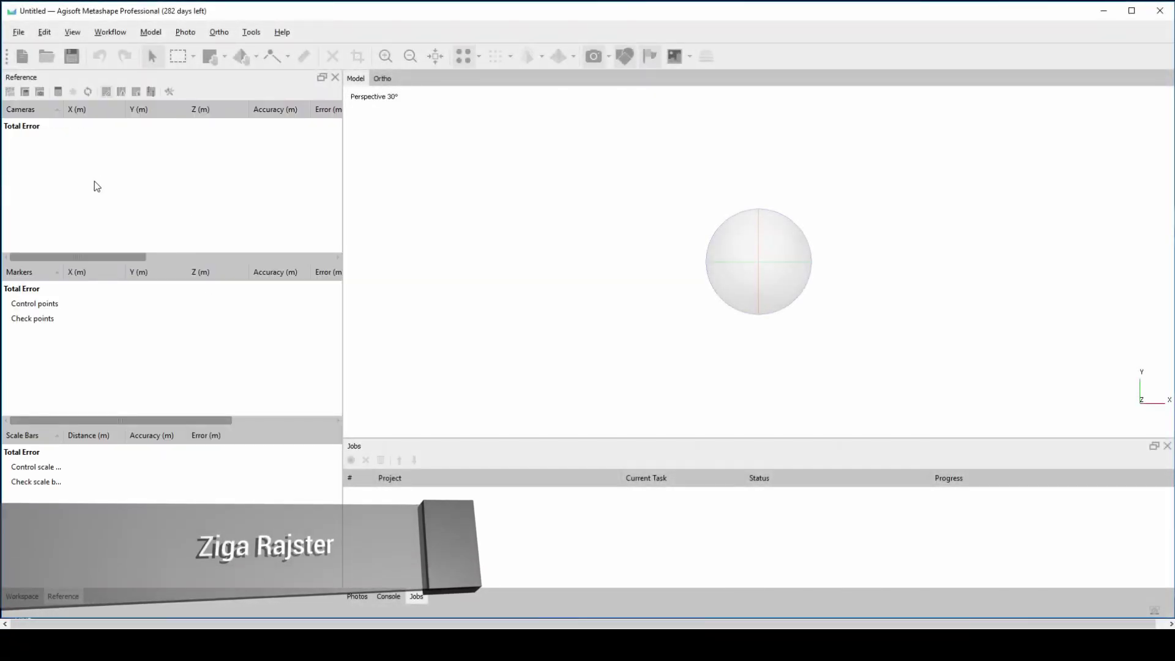
Import the image group folder's photos as cameras via Add Folder.
{"action": "left_click", "coordinate": [111, 32]}
{"action": "left_click", "coordinate": [140, 66]}
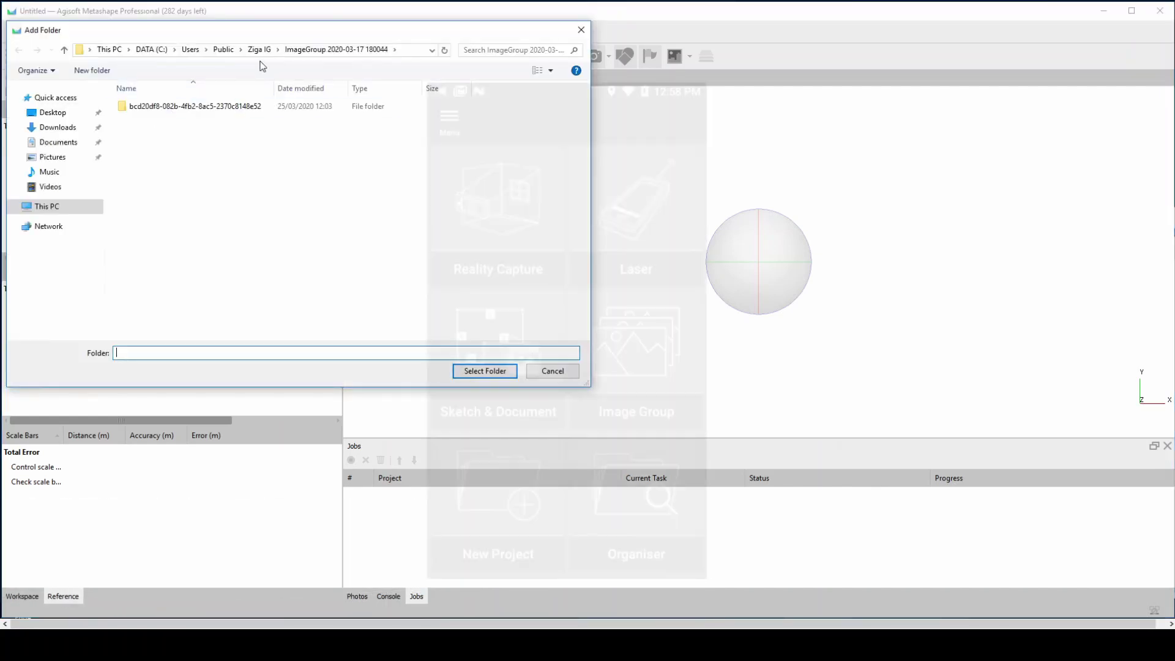
{"action": "left_click", "coordinate": [259, 49]}
{"action": "left_click", "coordinate": [159, 106]}
{"action": "key", "text": "Return"}
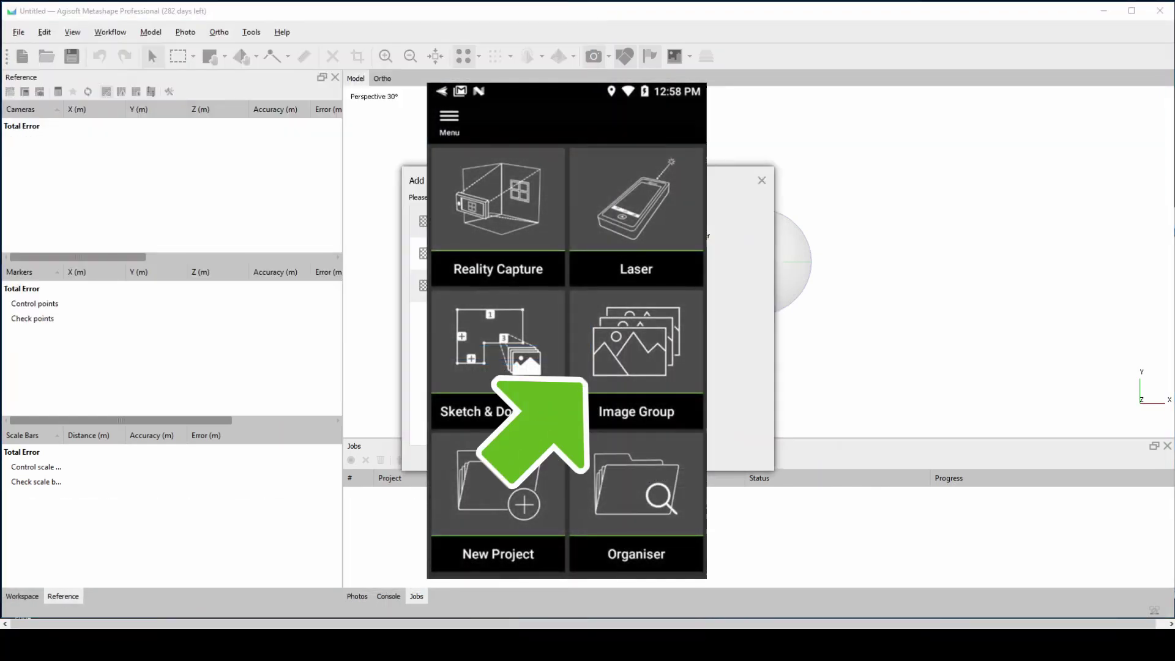
{"action": "key", "text": "Return"}
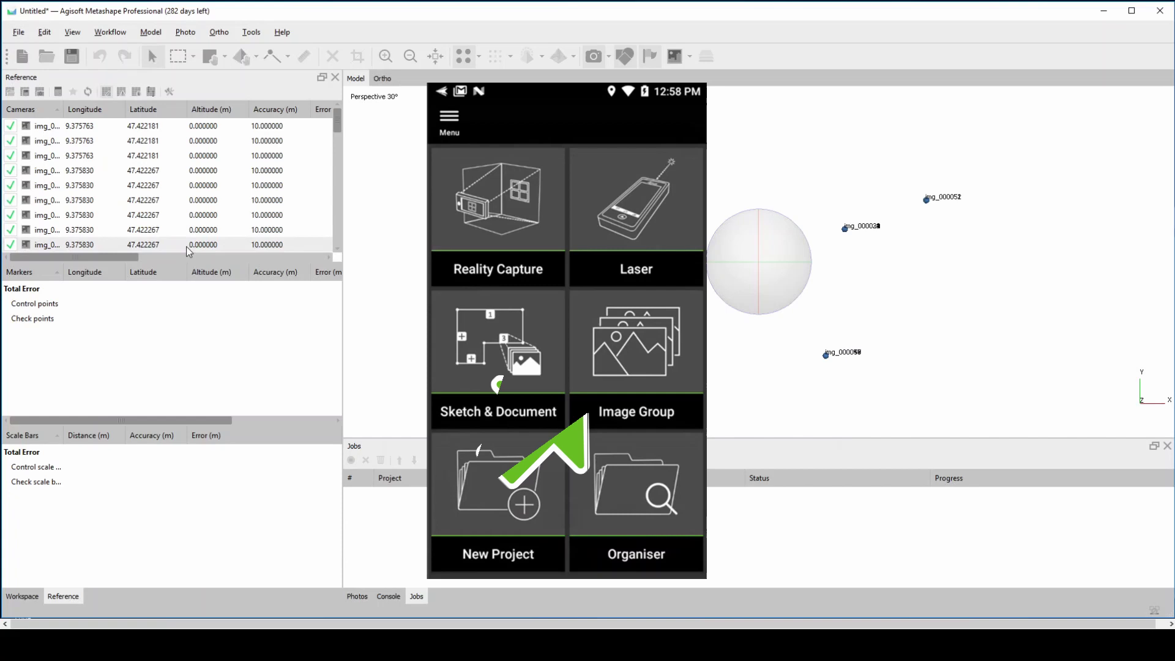
Enlarge the Reference panel to show more camera rows and value columns.
{"action": "left_click_drag", "start_coordinate": [158, 264], "coordinate": [162, 415]}
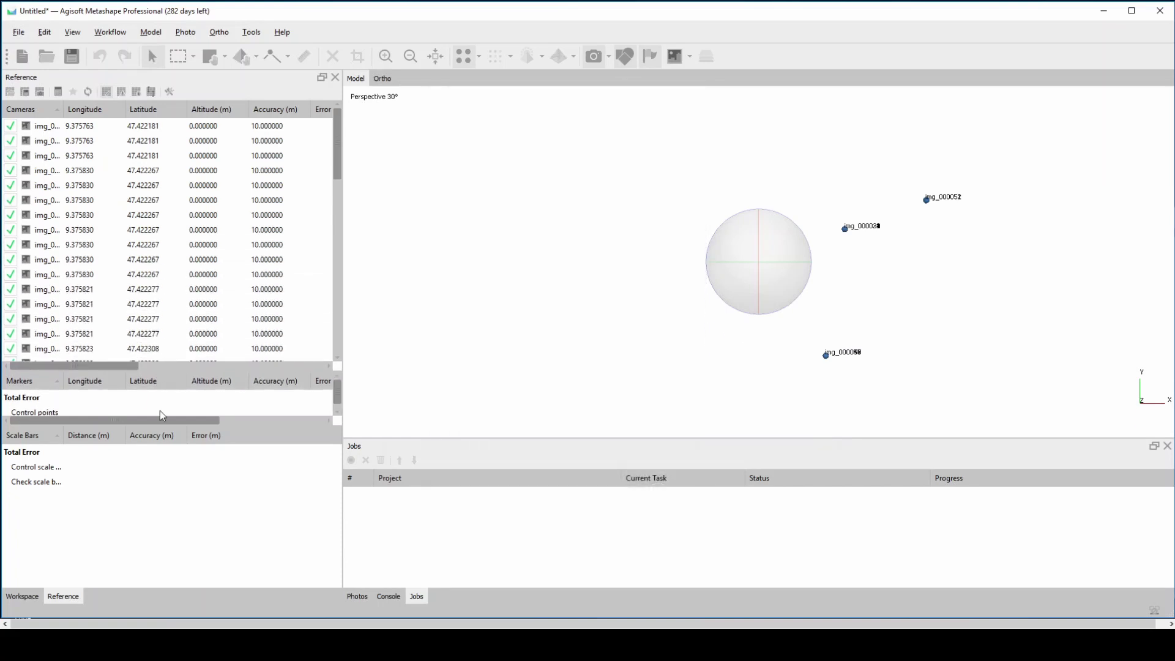
{"action": "left_click_drag", "start_coordinate": [346, 98], "coordinate": [553, 101]}
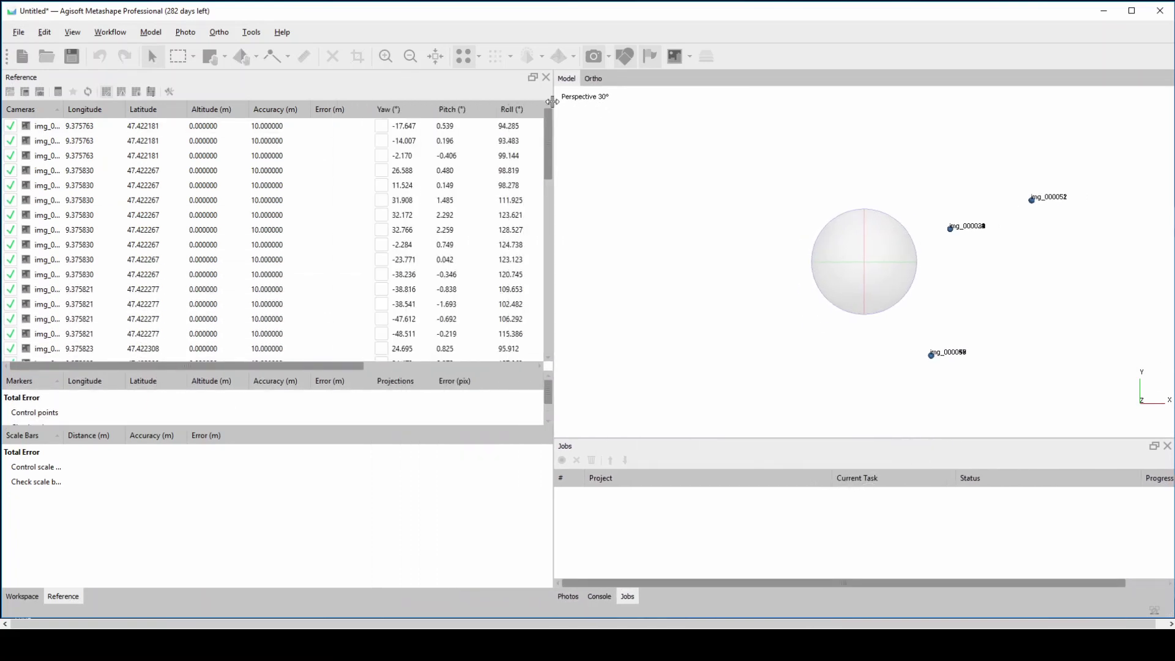
{"action": "scroll", "coordinate": [288, 238], "scroll_direction": "down", "scroll_amount": 5}
{"action": "scroll", "coordinate": [372, 244], "scroll_direction": "up", "scroll_amount": 5}
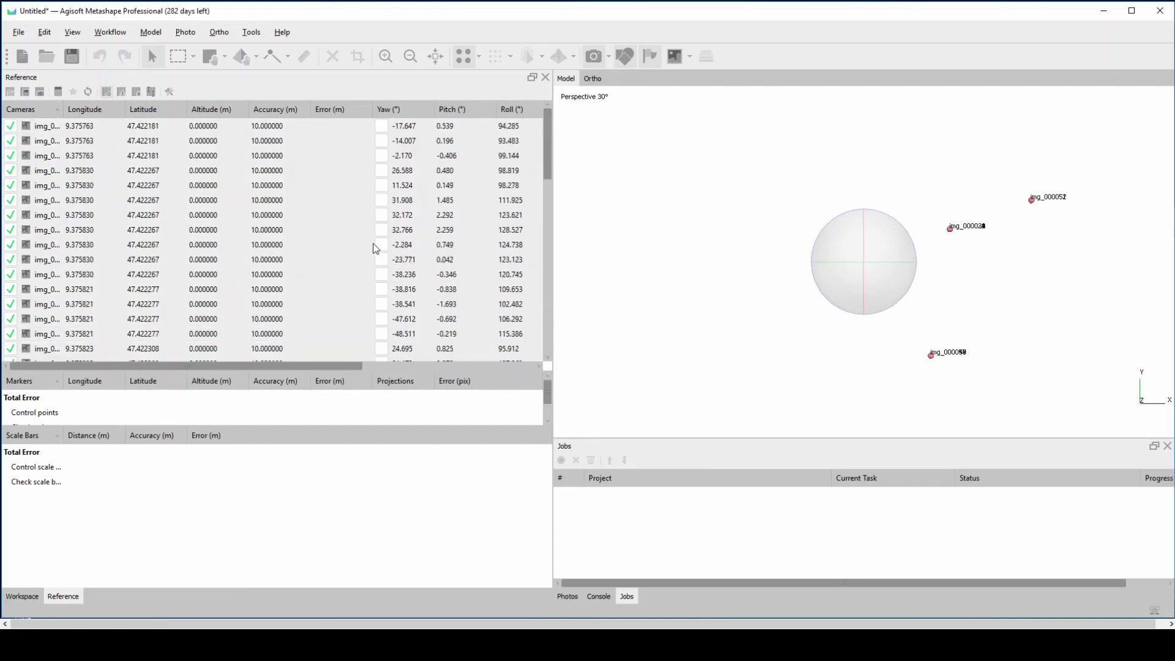
Enable the yaw/pitch/roll values and align the photos at High accuracy.
{"action": "left_click", "coordinate": [382, 127]}
{"action": "left_click", "coordinate": [110, 32]}
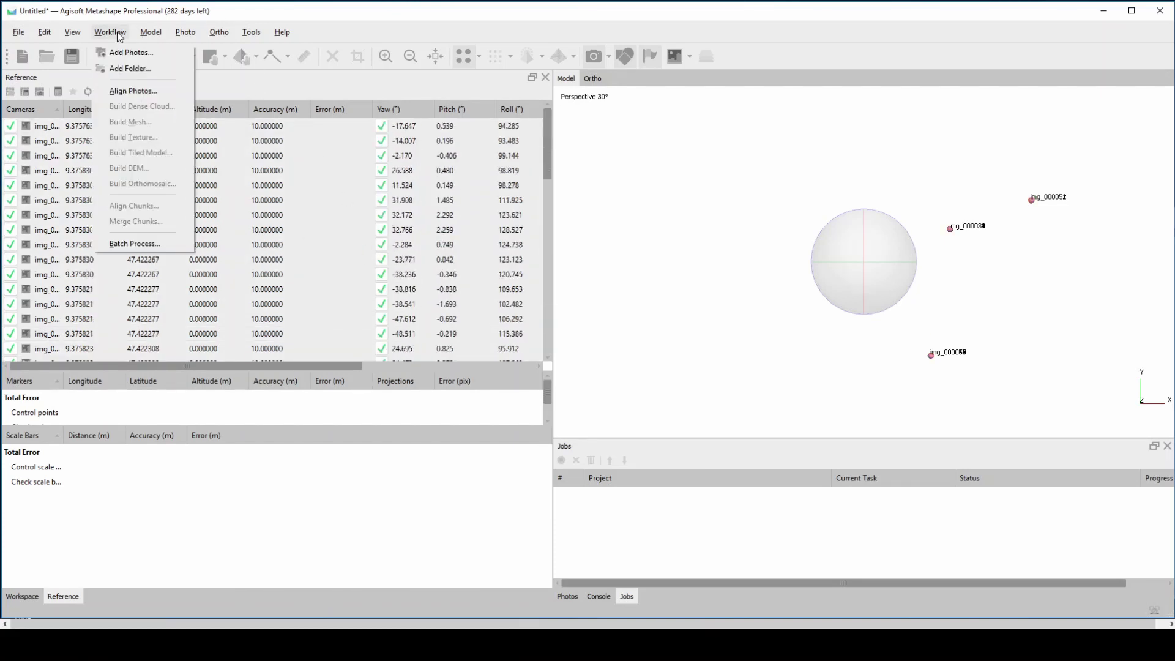
{"action": "left_click", "coordinate": [133, 92]}
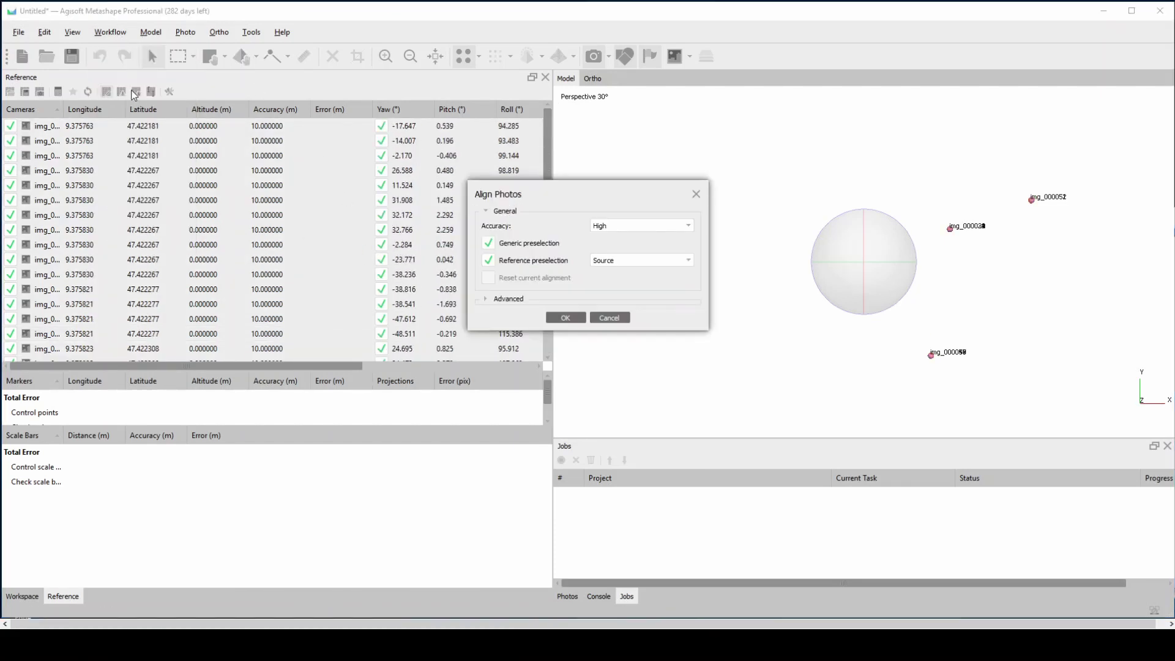
{"action": "left_click", "coordinate": [572, 320]}
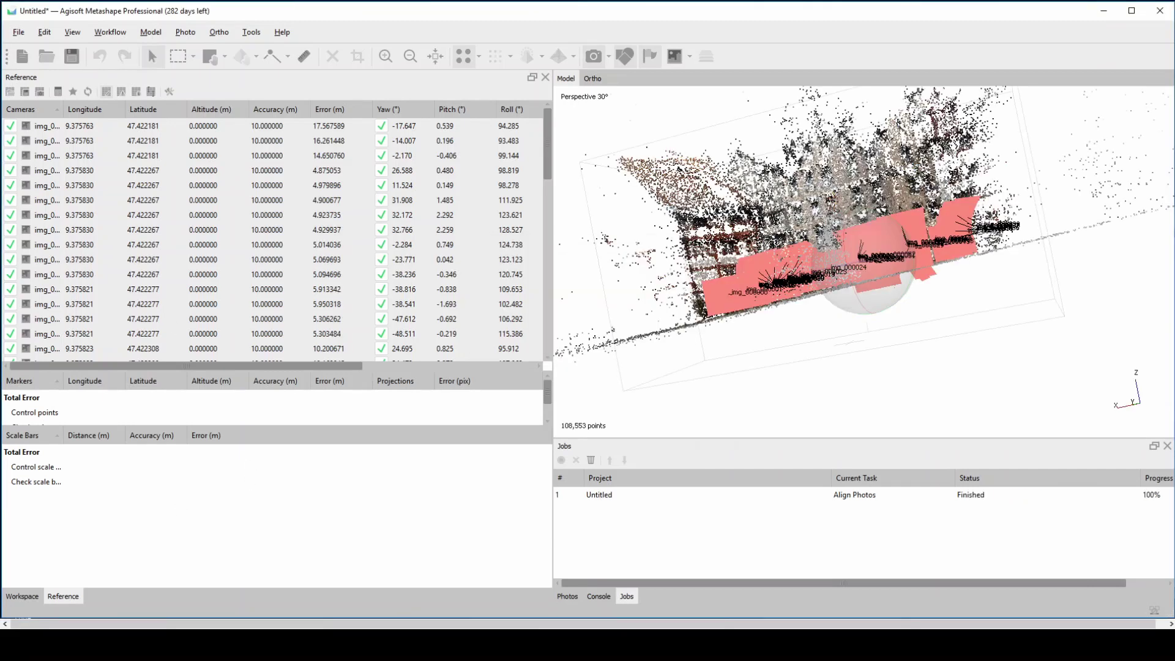
Build the dense cloud at High quality with Mild depth filtering.
{"action": "left_click", "coordinate": [110, 33]}
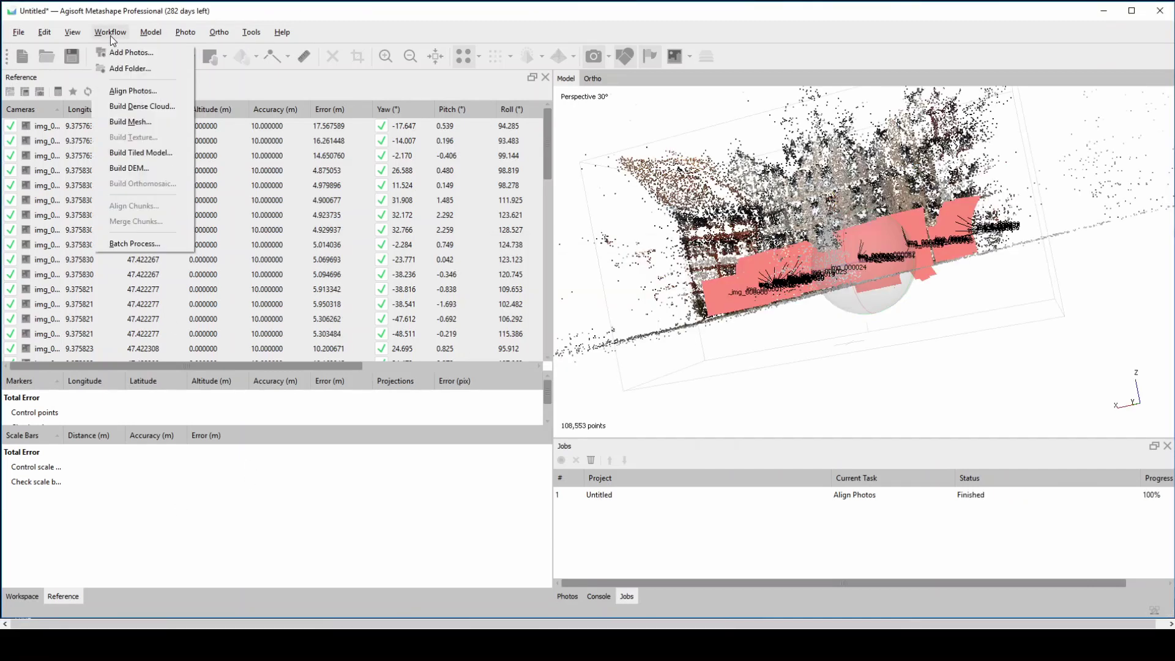
{"action": "left_click", "coordinate": [156, 107]}
{"action": "left_click", "coordinate": [630, 273]}
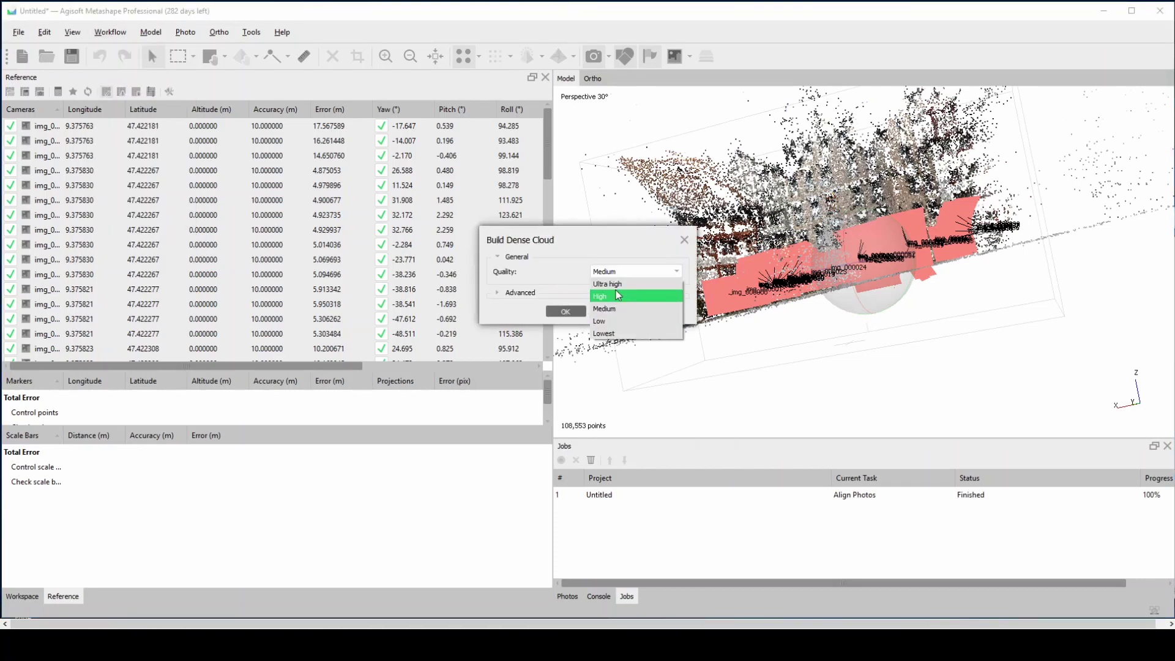
{"action": "left_click", "coordinate": [615, 293]}
{"action": "left_click", "coordinate": [495, 293]}
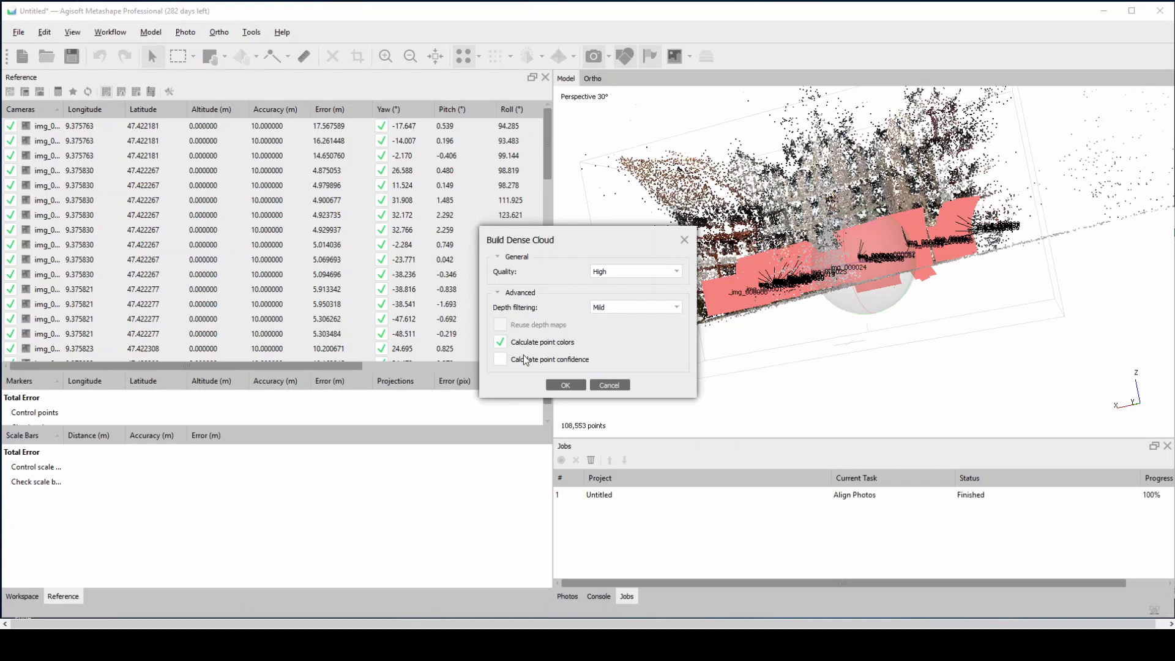
{"action": "left_click", "coordinate": [566, 387]}
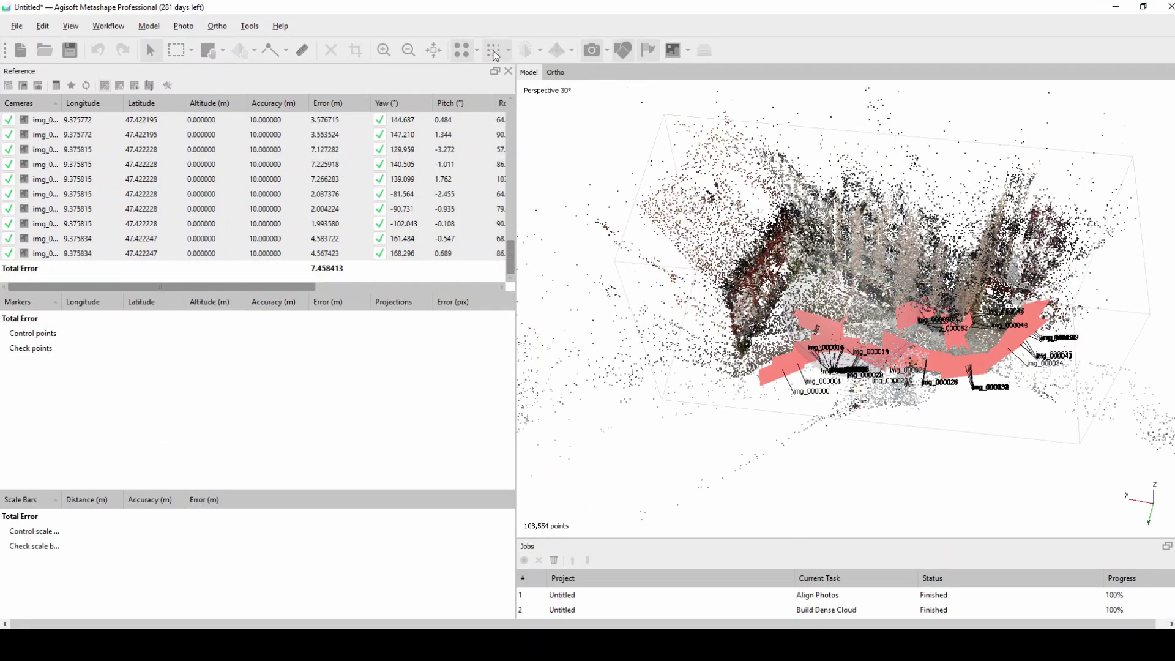
{"action": "left_click", "coordinate": [494, 50]}
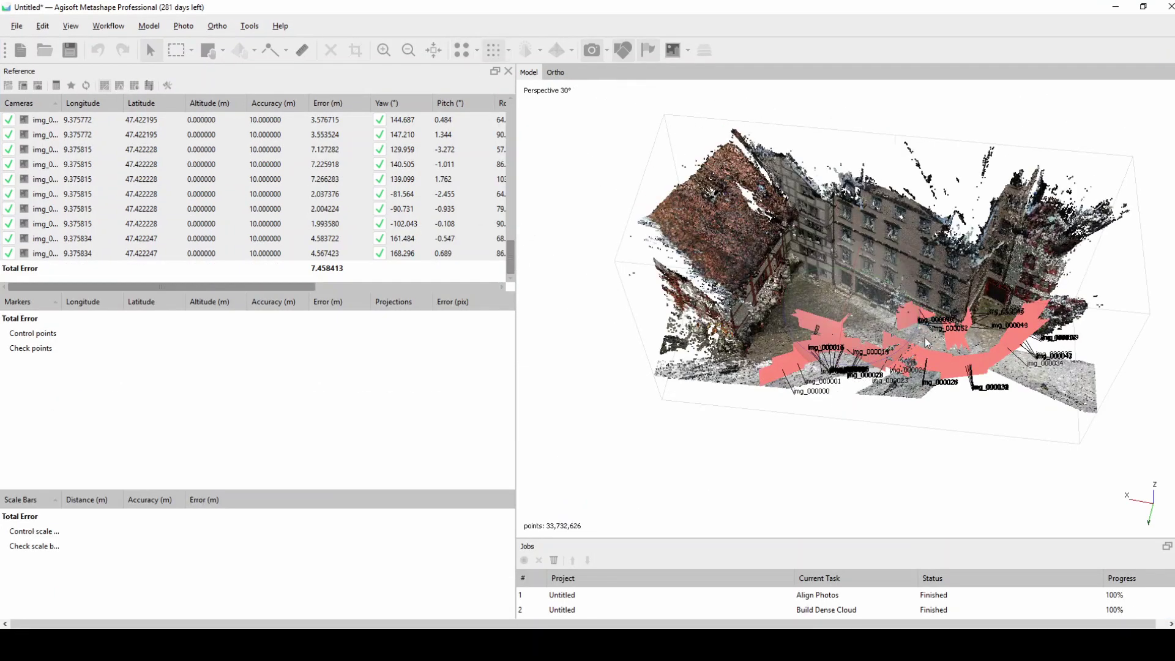
{"action": "left_click_drag", "start_coordinate": [936, 346], "coordinate": [846, 291]}
{"action": "scroll", "coordinate": [848, 293], "scroll_direction": "up", "scroll_amount": 5}
{"action": "scroll", "coordinate": [847, 294], "scroll_direction": "up", "scroll_amount": 3}
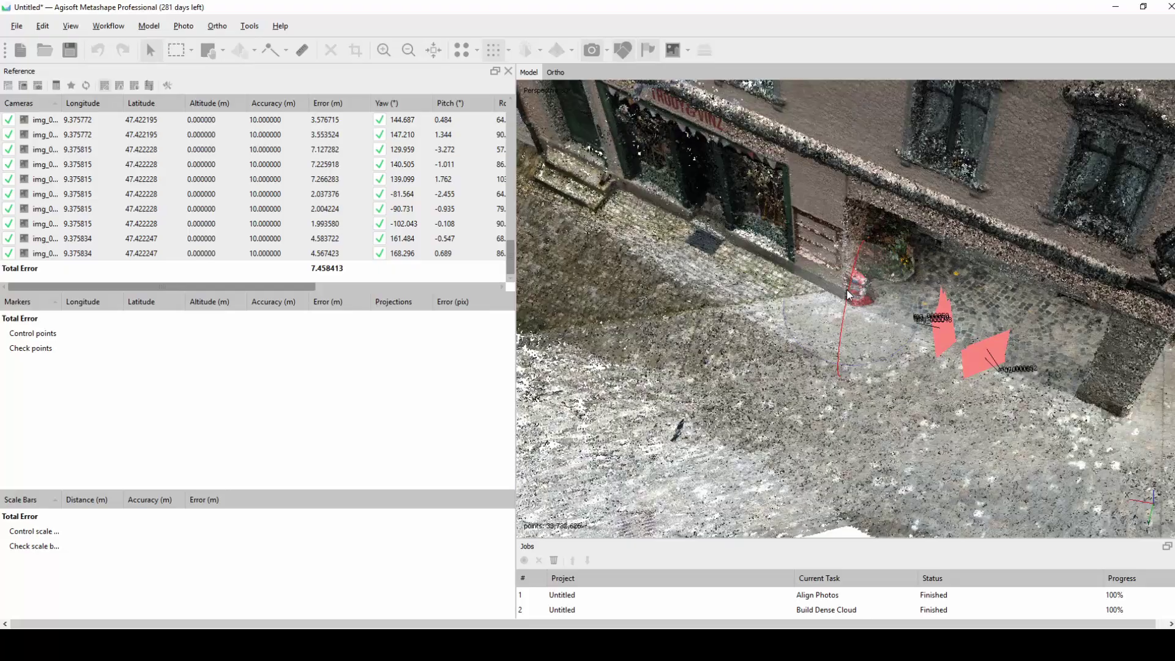
{"action": "left_click_drag", "start_coordinate": [837, 355], "coordinate": [878, 303]}
{"action": "scroll", "coordinate": [879, 303], "scroll_direction": "up", "scroll_amount": 1}
{"action": "scroll", "coordinate": [879, 298], "scroll_direction": "up", "scroll_amount": 2}
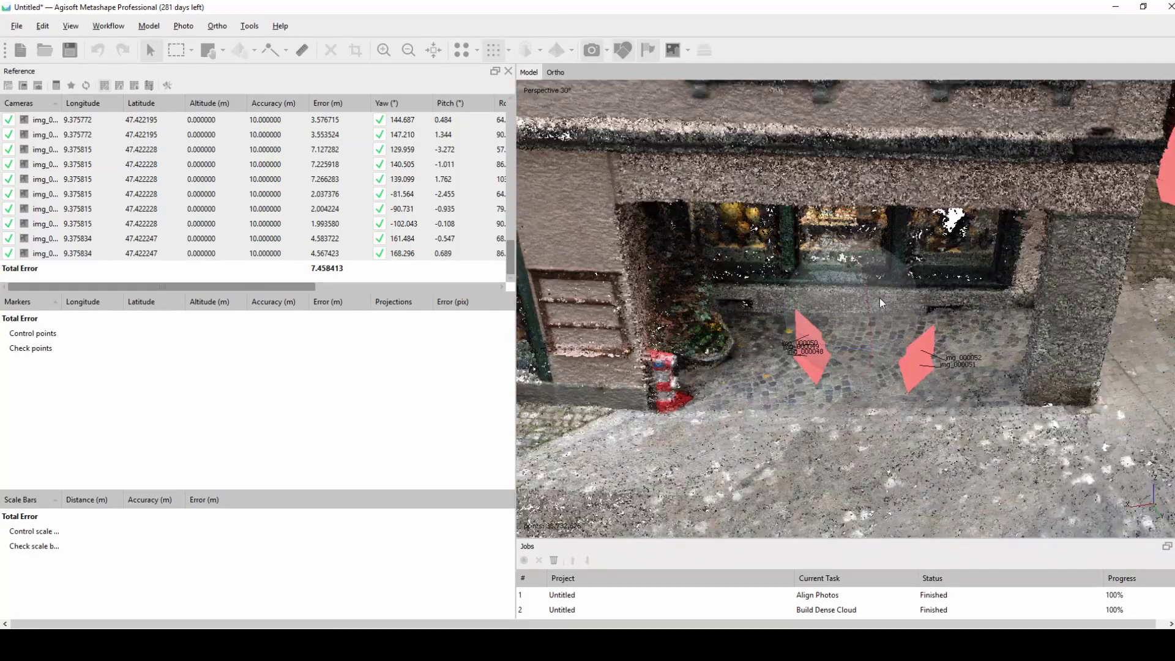
{"action": "scroll", "coordinate": [893, 279], "scroll_direction": "up", "scroll_amount": 2}
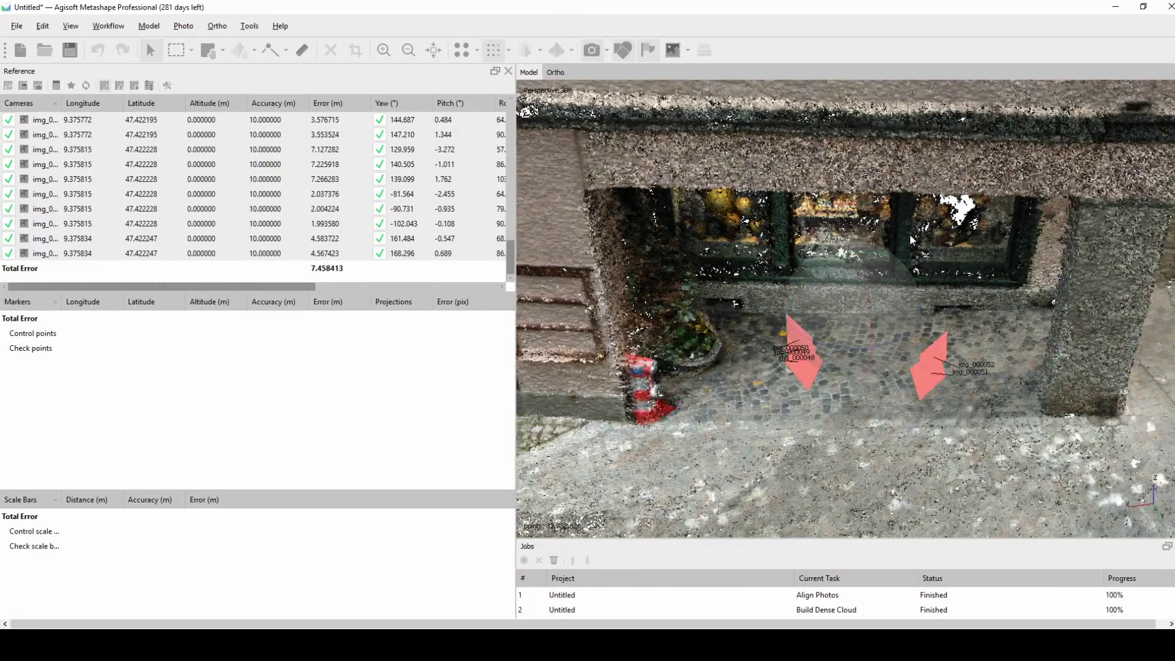
{"action": "left_click_drag", "start_coordinate": [909, 234], "coordinate": [907, 273]}
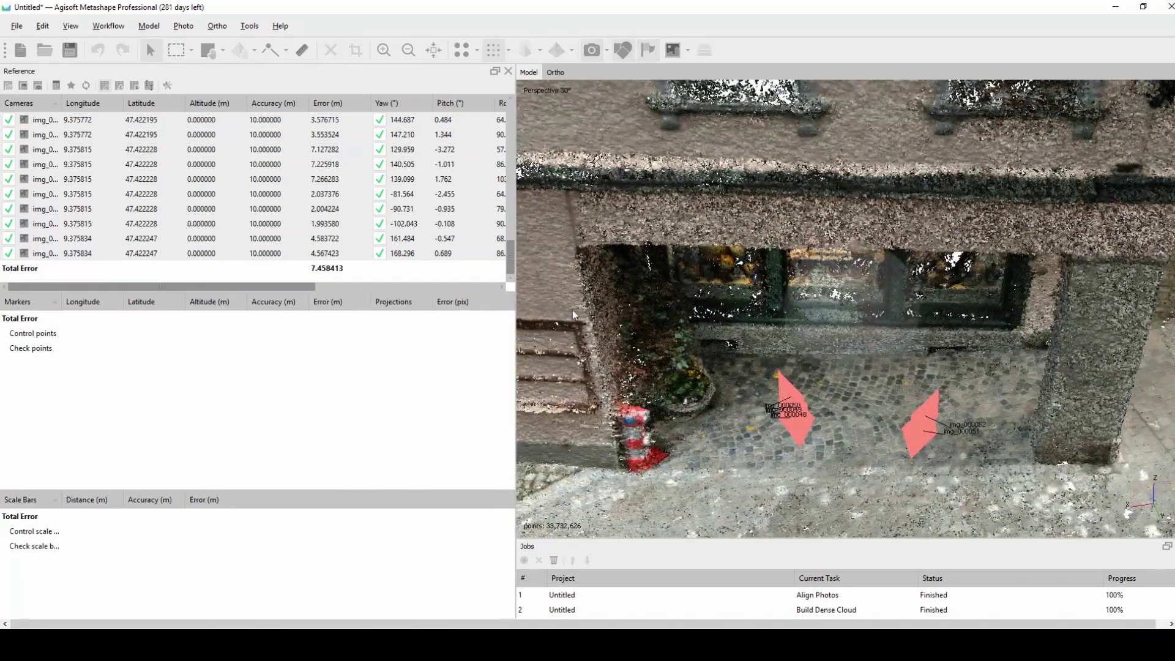
{"action": "scroll", "coordinate": [964, 295], "scroll_direction": "down", "scroll_amount": 5}
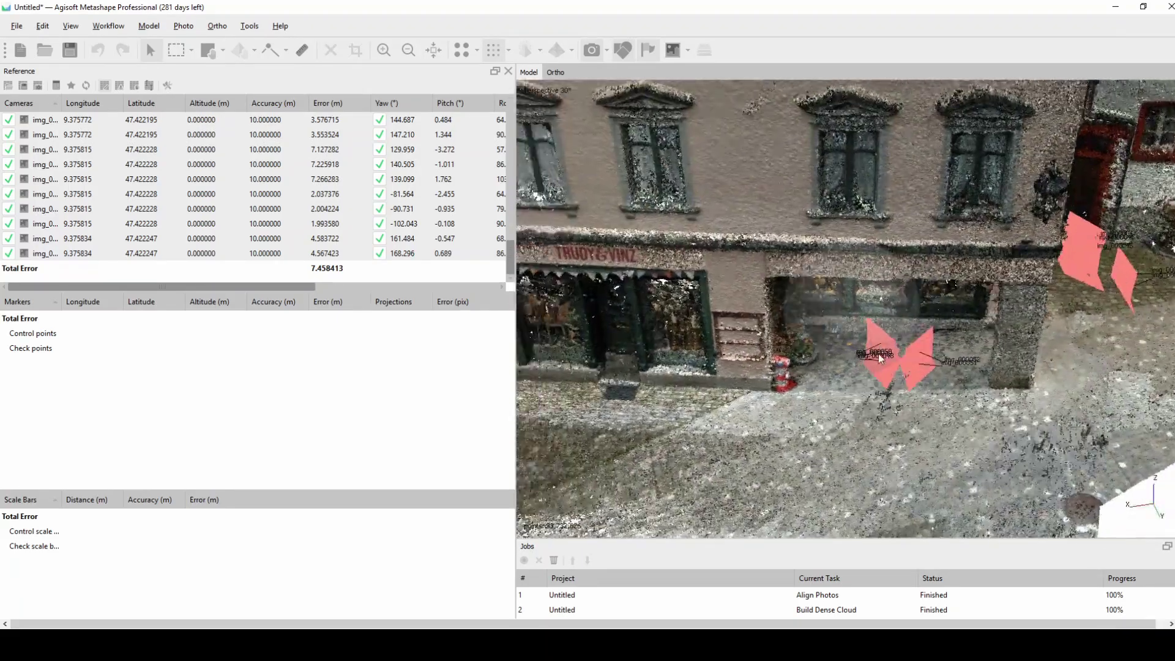
{"action": "left_click_drag", "start_coordinate": [879, 354], "coordinate": [1034, 342]}
{"action": "left_click_drag", "start_coordinate": [710, 355], "coordinate": [851, 292]}
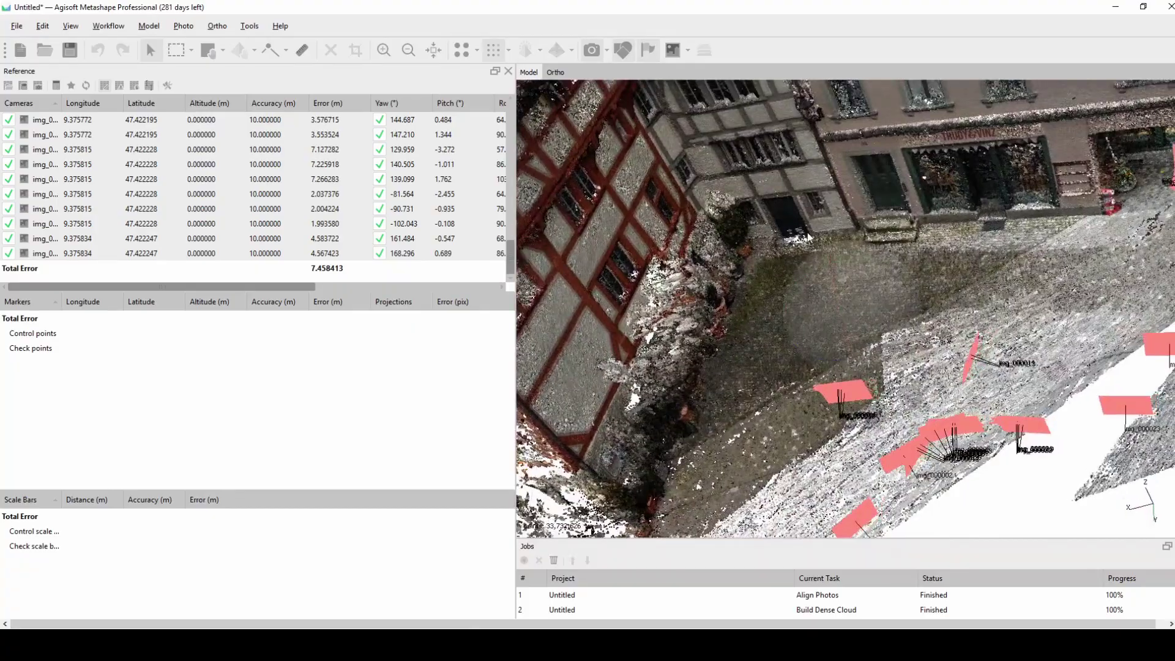
{"action": "left_click_drag", "start_coordinate": [808, 237], "coordinate": [908, 252]}
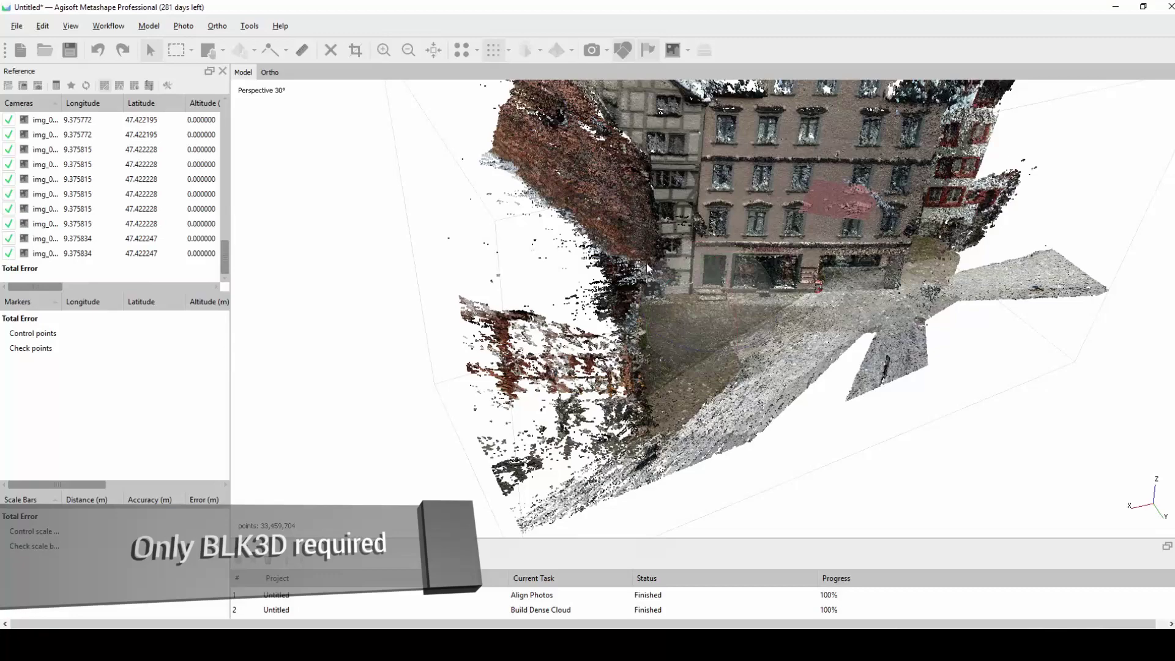
Box-select and delete several patches of stray points around the square's dense cloud.
{"action": "left_click_drag", "start_coordinate": [451, 101], "coordinate": [567, 301]}
{"action": "key", "text": "Delete"}
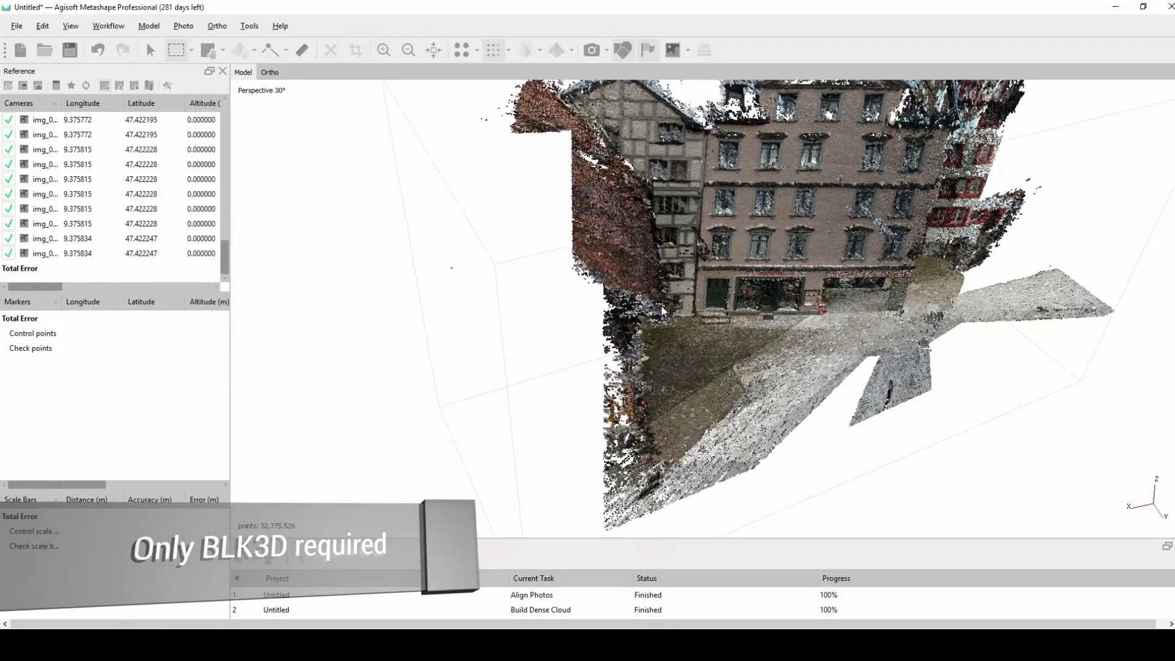
{"action": "left_click_drag", "start_coordinate": [375, 288], "coordinate": [506, 459]}
{"action": "key", "text": "Delete"}
{"action": "scroll", "coordinate": [505, 205], "scroll_direction": "up", "scroll_amount": 5}
{"action": "left_click_drag", "start_coordinate": [730, 497], "coordinate": [457, 147]}
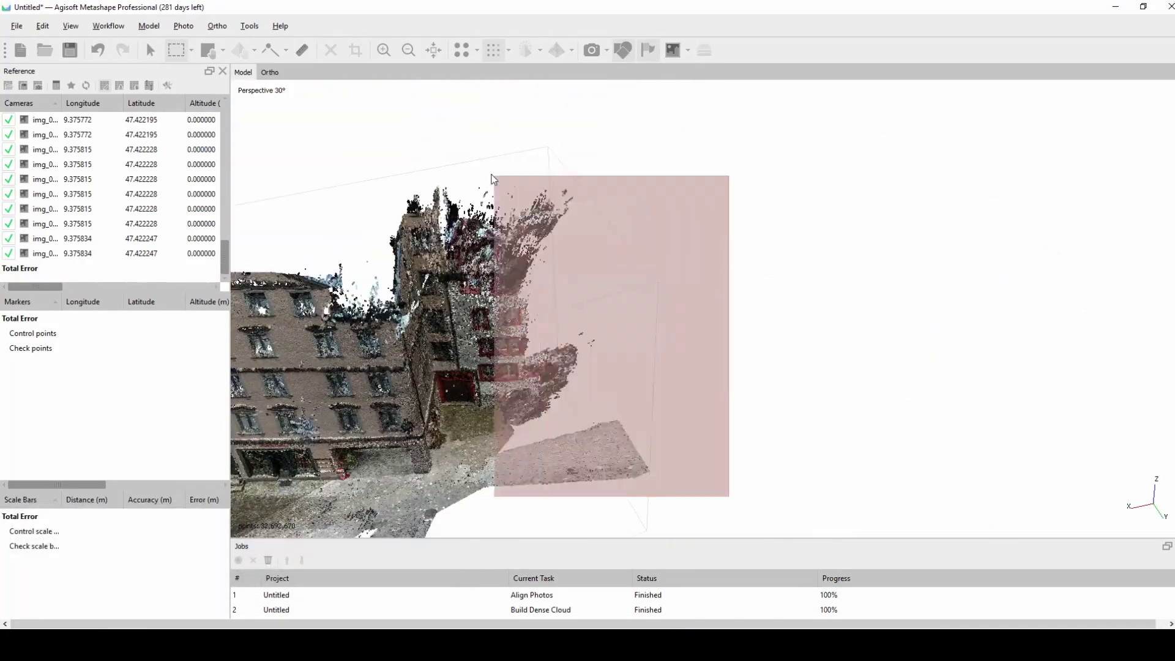
{"action": "key", "text": "Delete"}
{"action": "left_click_drag", "start_coordinate": [319, 333], "coordinate": [418, 386]}
{"action": "key", "text": "v"}
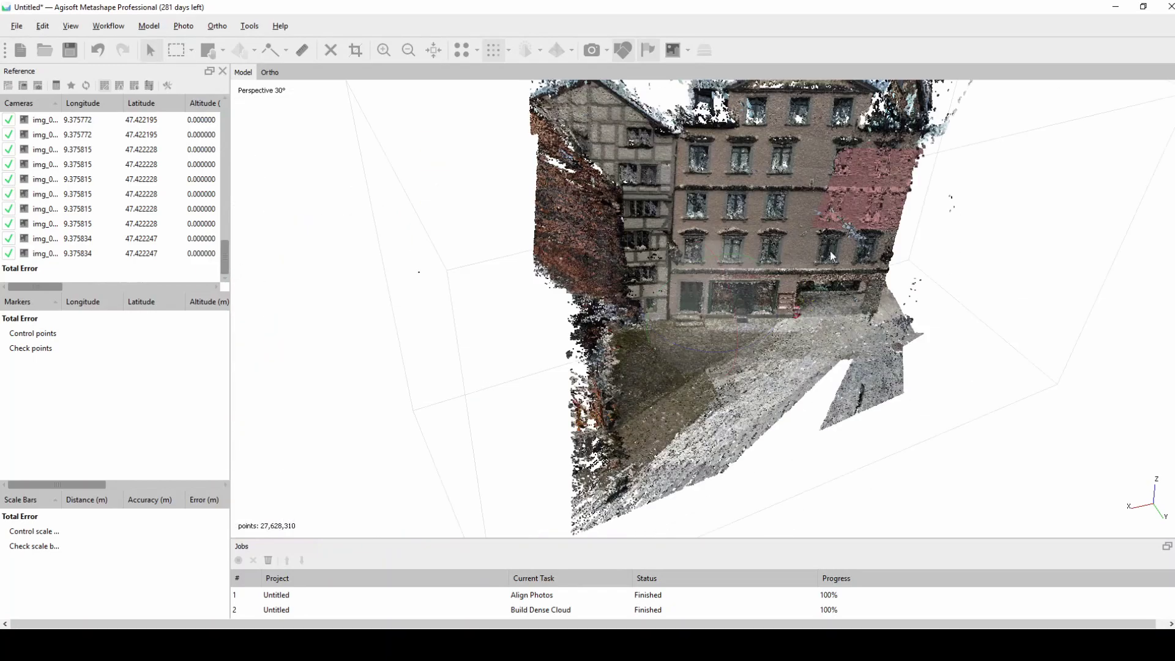
{"action": "left_click_drag", "start_coordinate": [550, 275], "coordinate": [480, 101]}
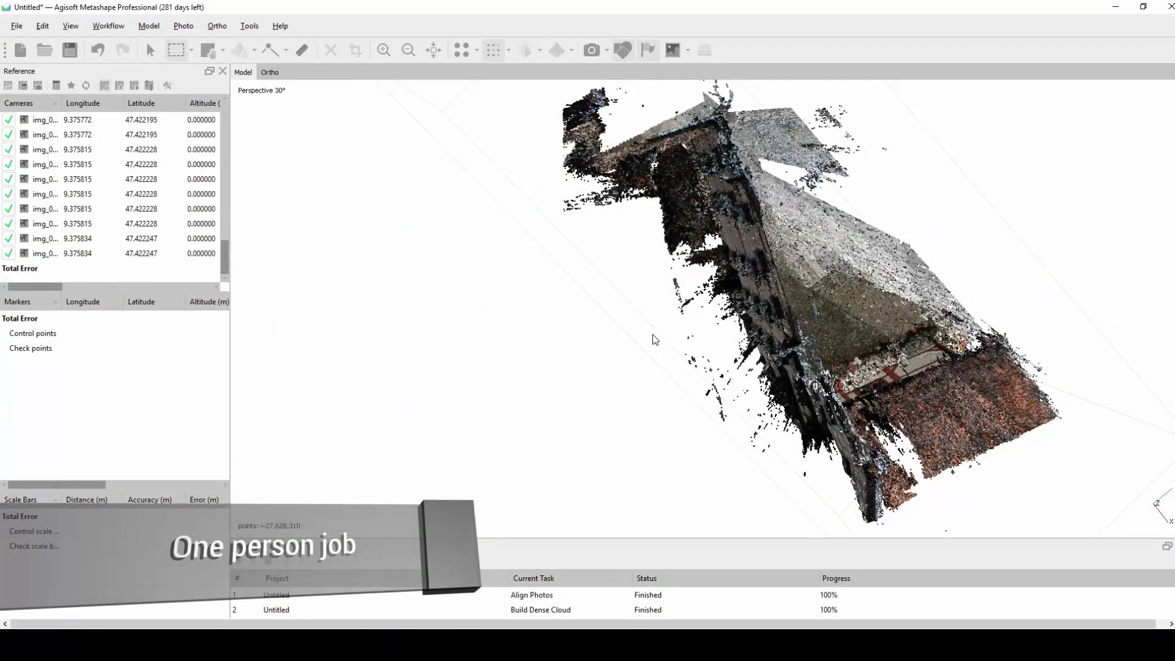
Build a mesh from the dense cloud with Arbitrary (3D) surface type.
{"action": "left_click", "coordinate": [114, 28]}
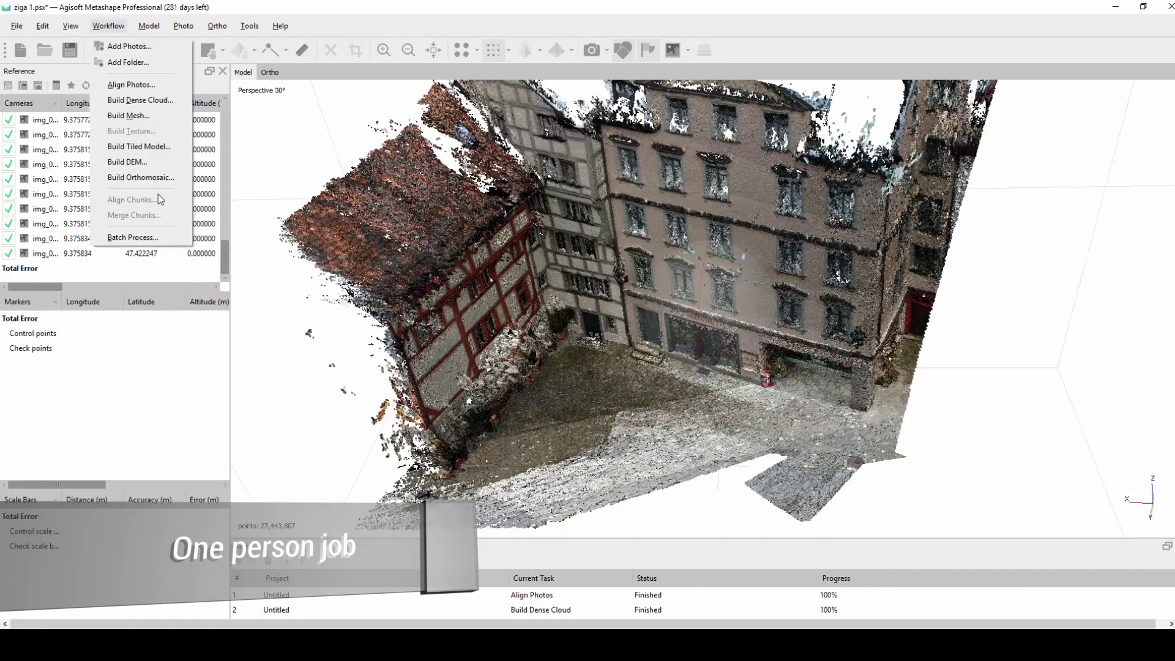
{"action": "left_click", "coordinate": [128, 115]}
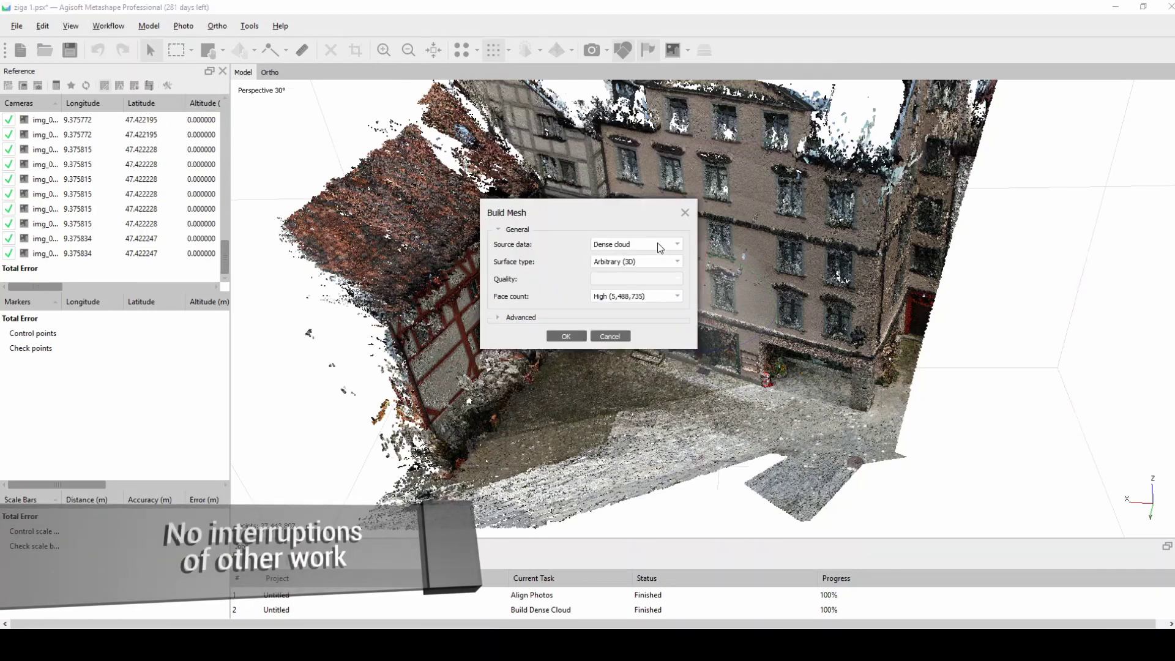
{"action": "left_click", "coordinate": [642, 245]}
{"action": "left_click", "coordinate": [641, 243]}
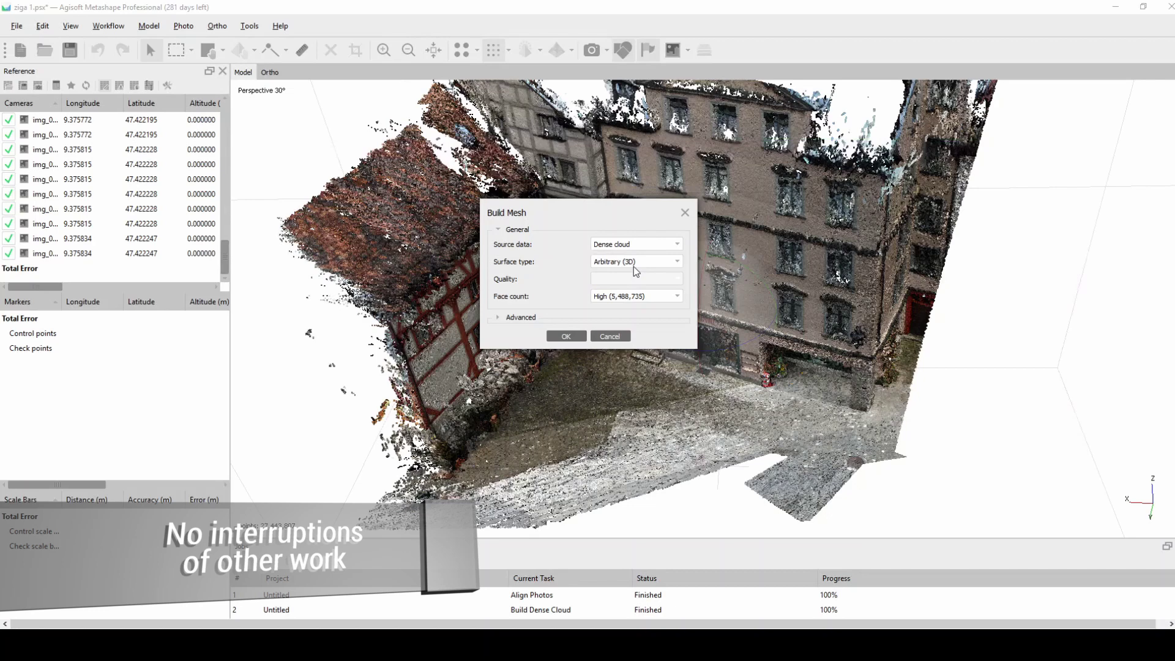
{"action": "left_click", "coordinate": [639, 262]}
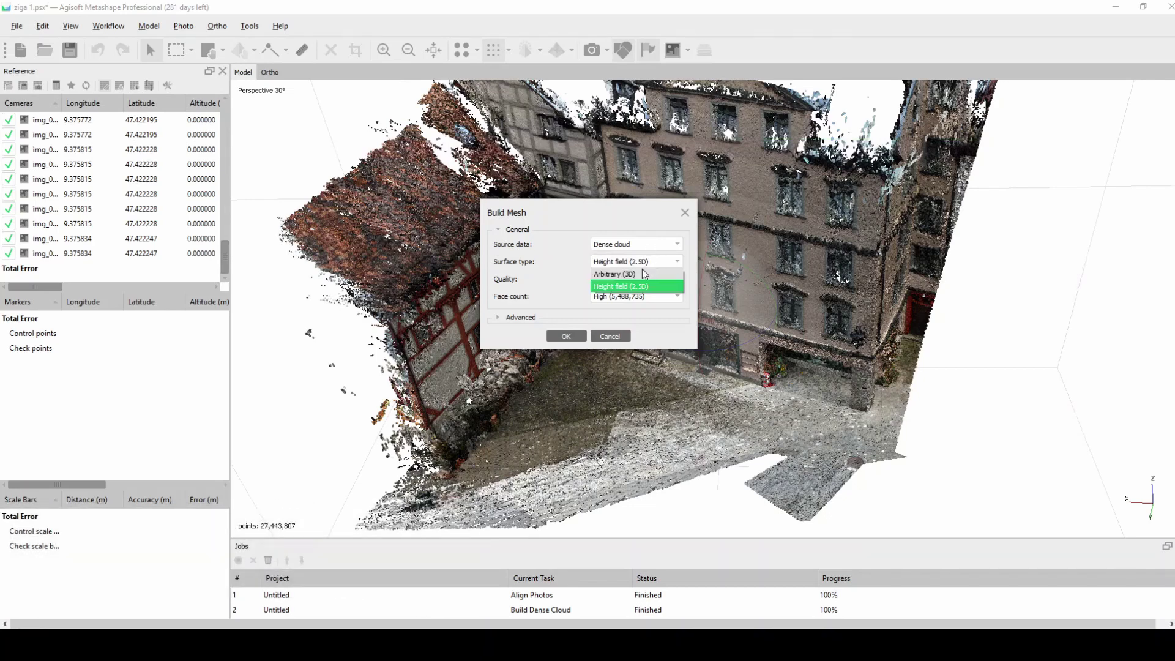
{"action": "left_click", "coordinate": [642, 276]}
{"action": "left_click", "coordinate": [564, 337]}
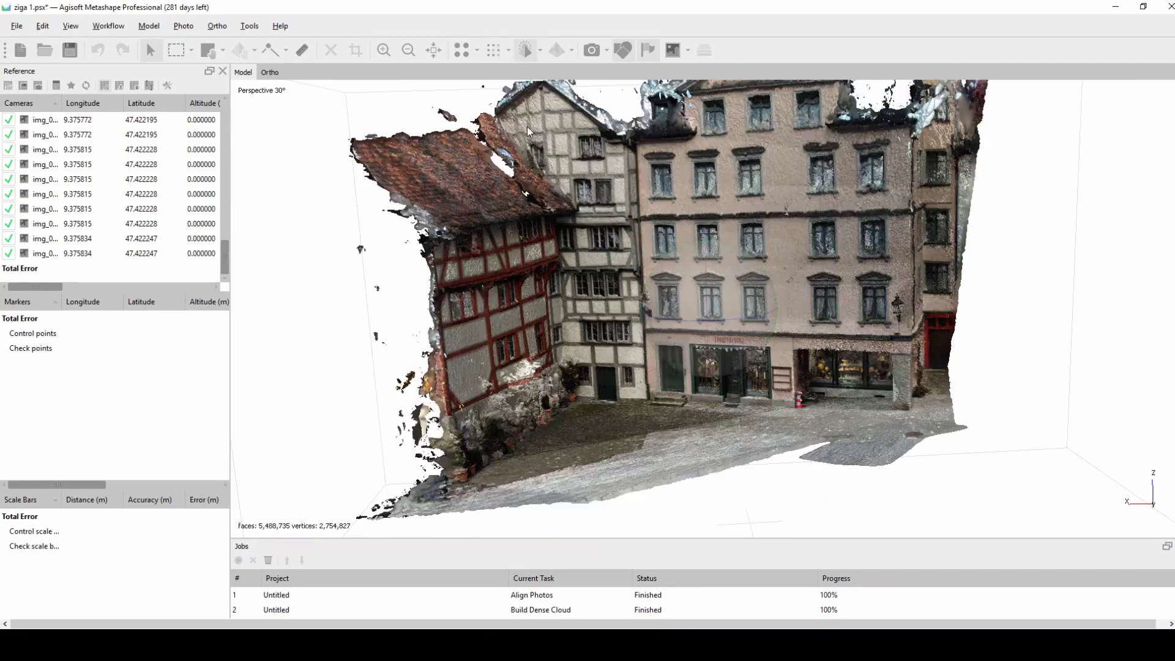
Measure the left and right windows above TRUDY&VINZ at 1.57 m and 1.59 m.
{"action": "left_click_drag", "start_coordinate": [652, 384], "coordinate": [648, 387]}
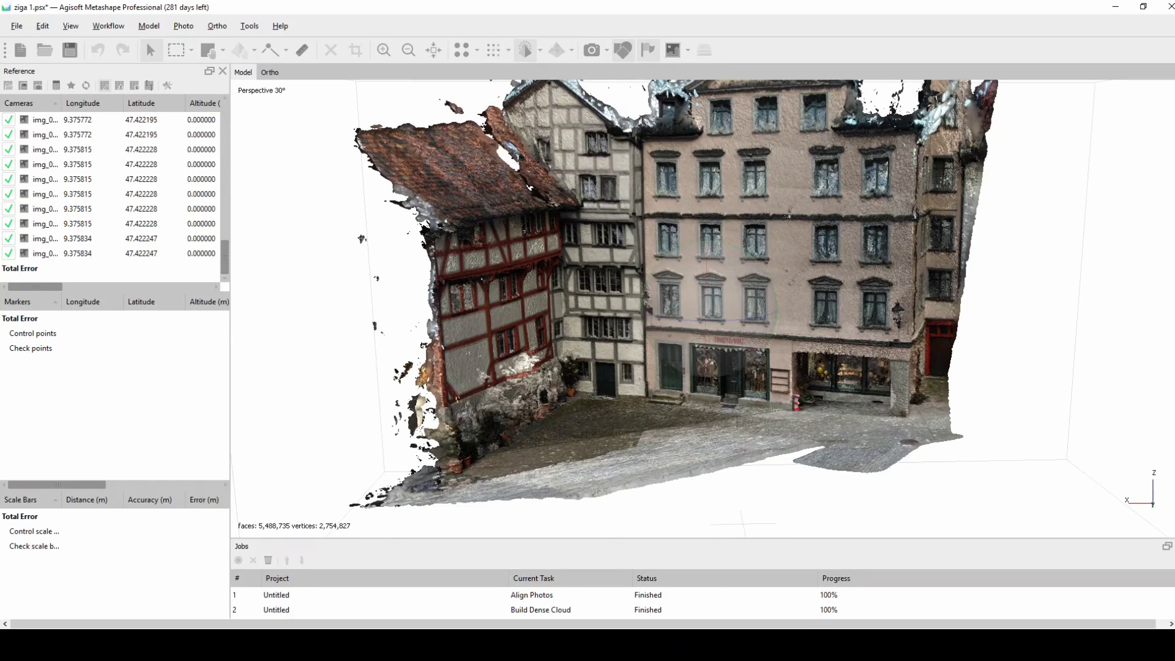
{"action": "scroll", "coordinate": [522, 372], "scroll_direction": "up", "scroll_amount": 10}
{"action": "left_click", "coordinate": [518, 364]}
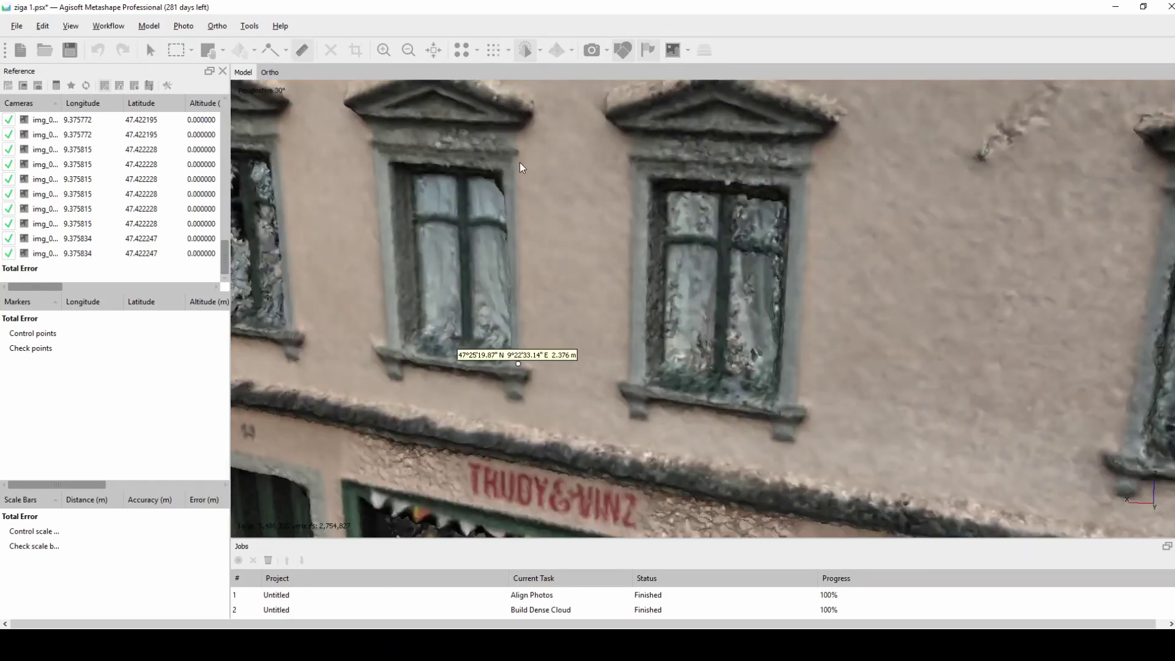
{"action": "left_click", "coordinate": [511, 158]}
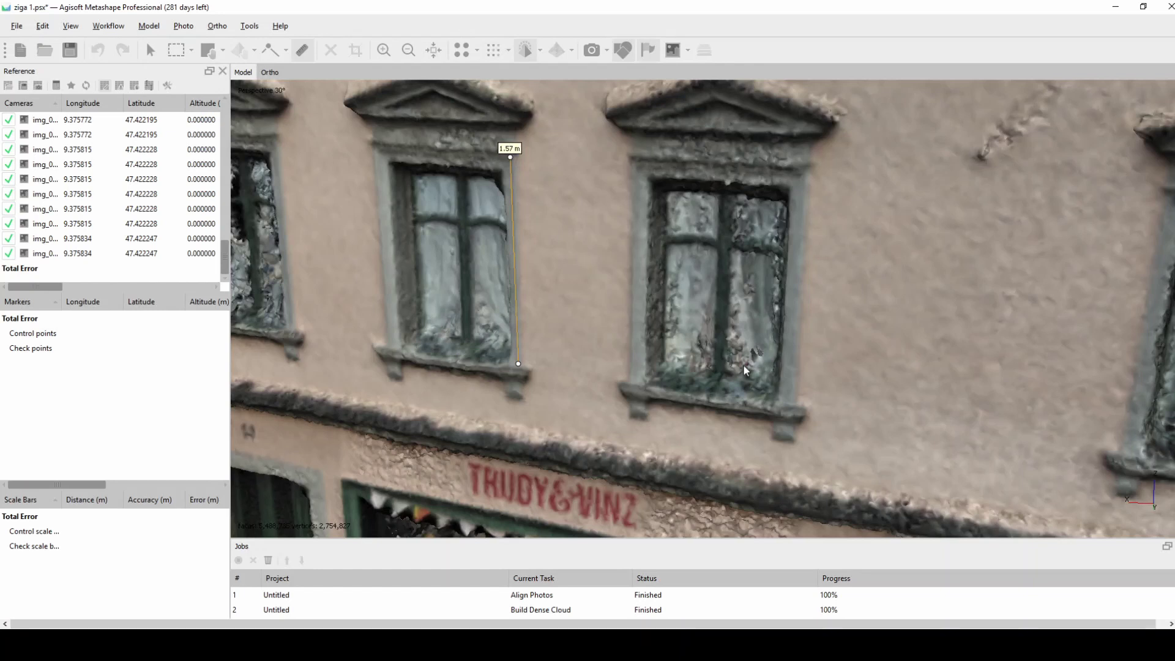
{"action": "key", "text": "Escape"}
{"action": "left_click", "coordinate": [629, 382]}
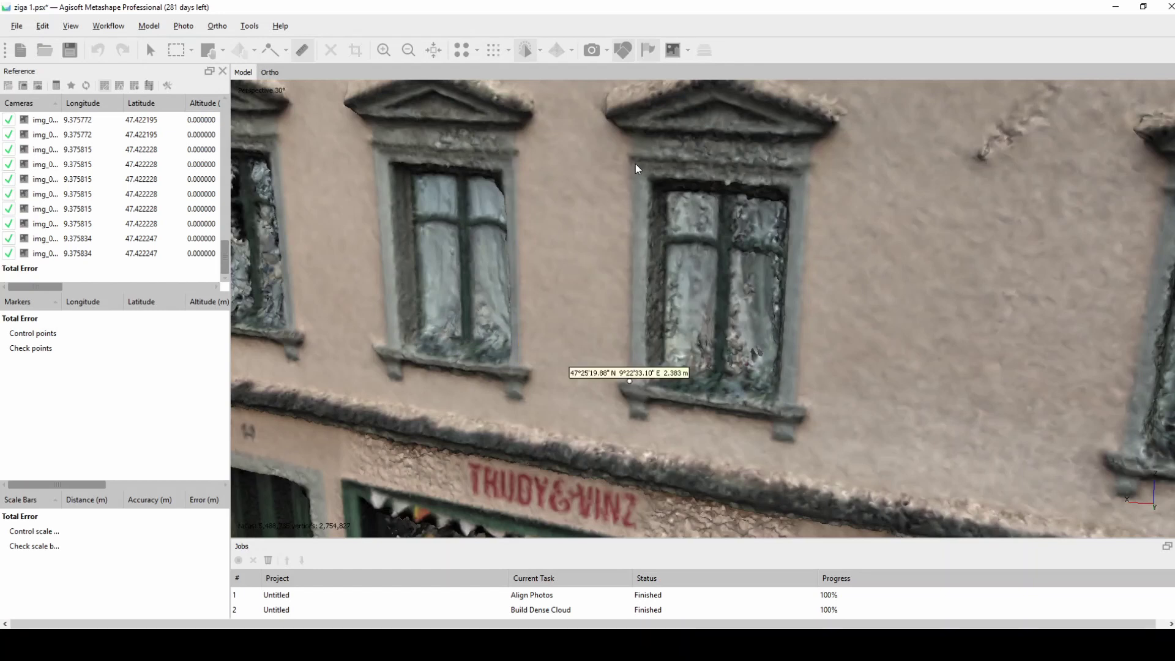
{"action": "left_click", "coordinate": [632, 164]}
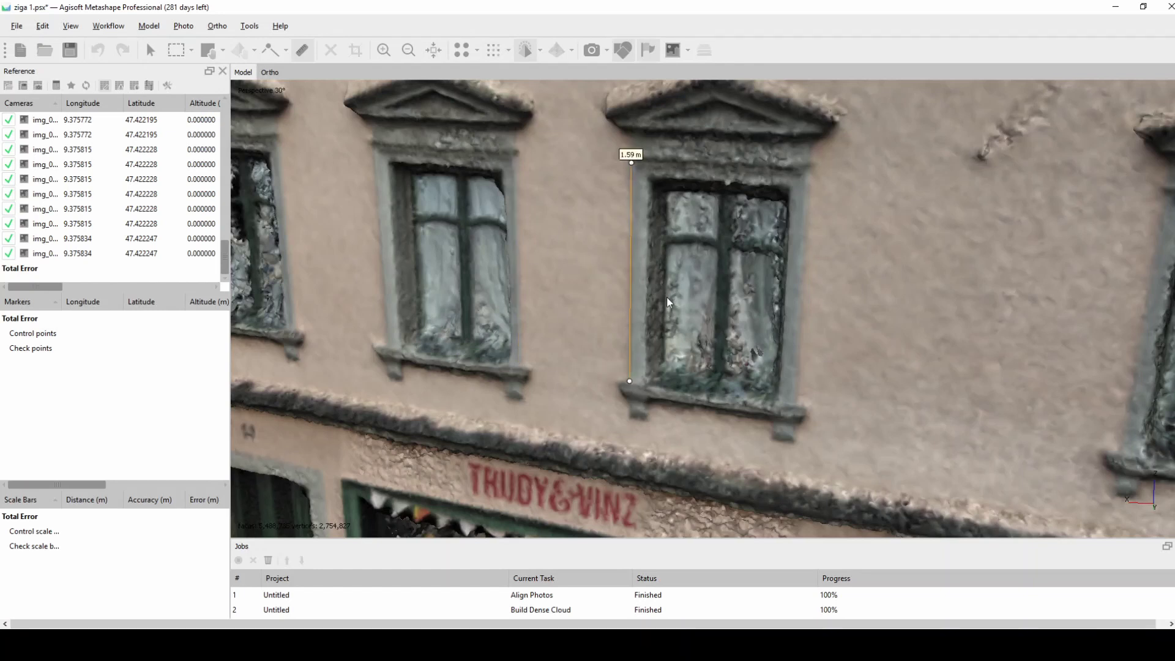
{"action": "scroll", "coordinate": [670, 303], "scroll_direction": "down", "scroll_amount": 6}
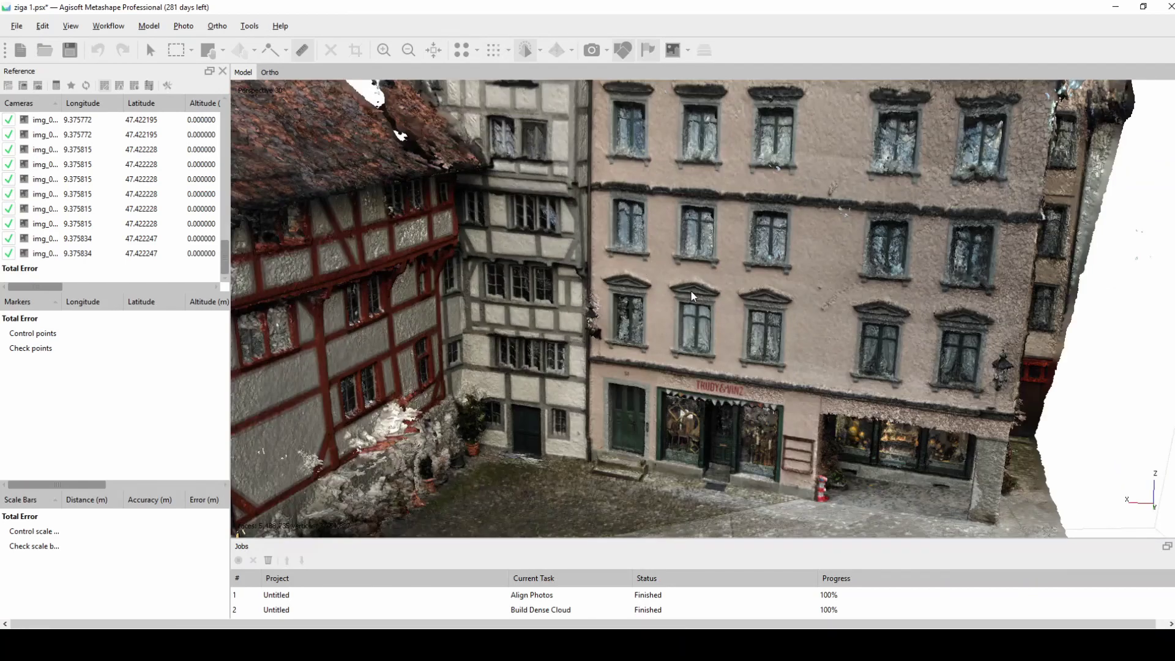
{"action": "left_click_drag", "start_coordinate": [690, 292], "coordinate": [679, 290]}
{"action": "key", "text": "0"}
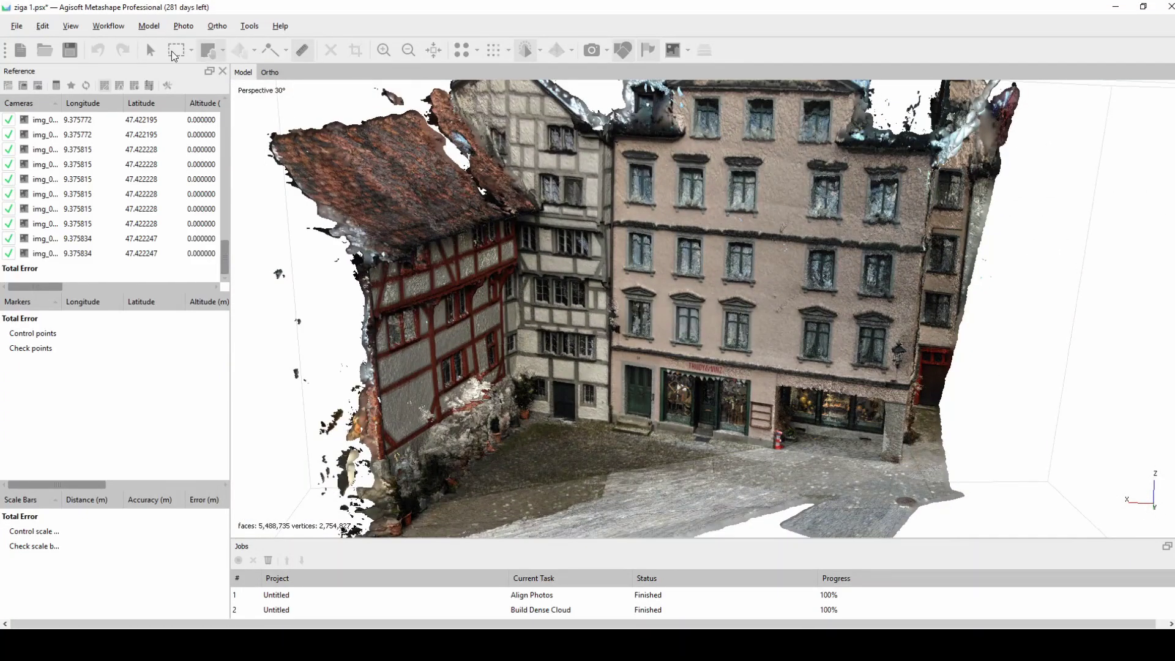
{"action": "left_click_drag", "start_coordinate": [681, 355], "coordinate": [691, 333]}
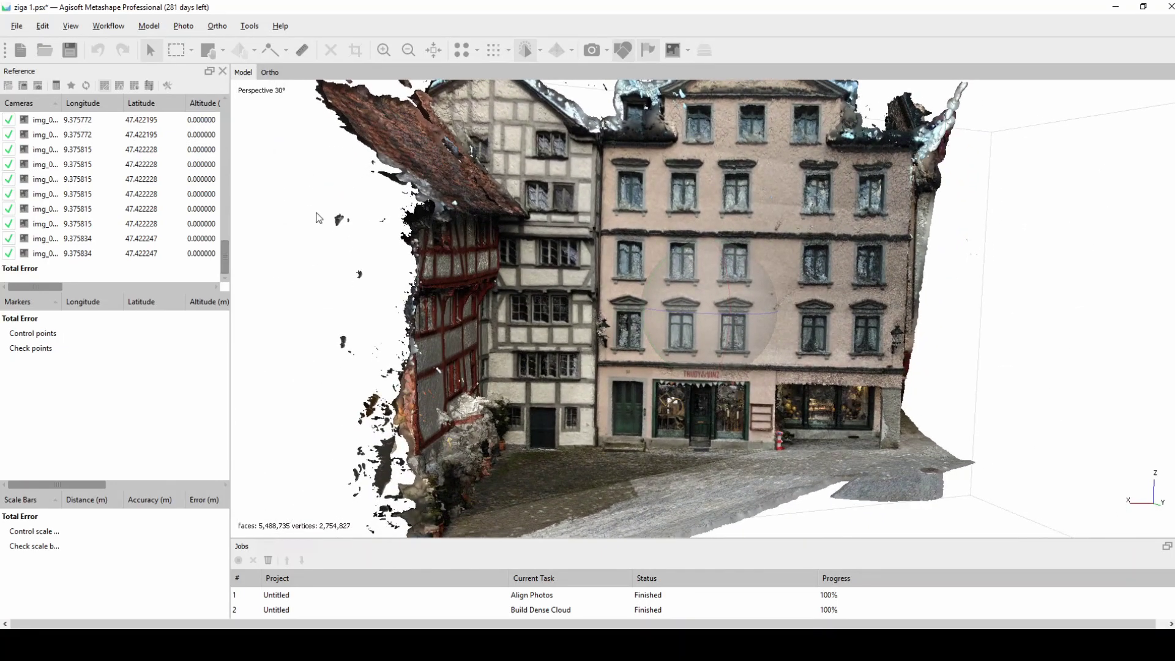